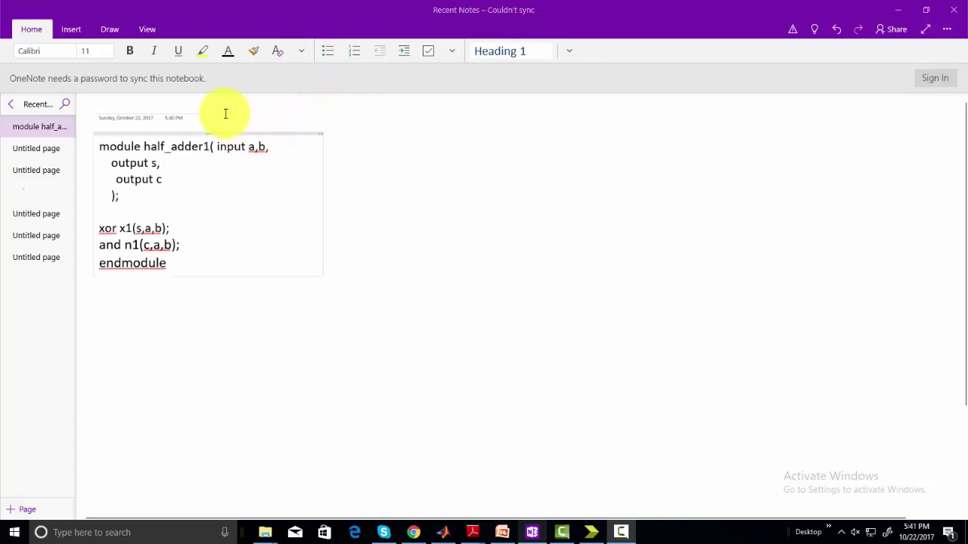
Switch to the Draw tab to bring up the inking pens for annotating the code.
left_click(111, 32)
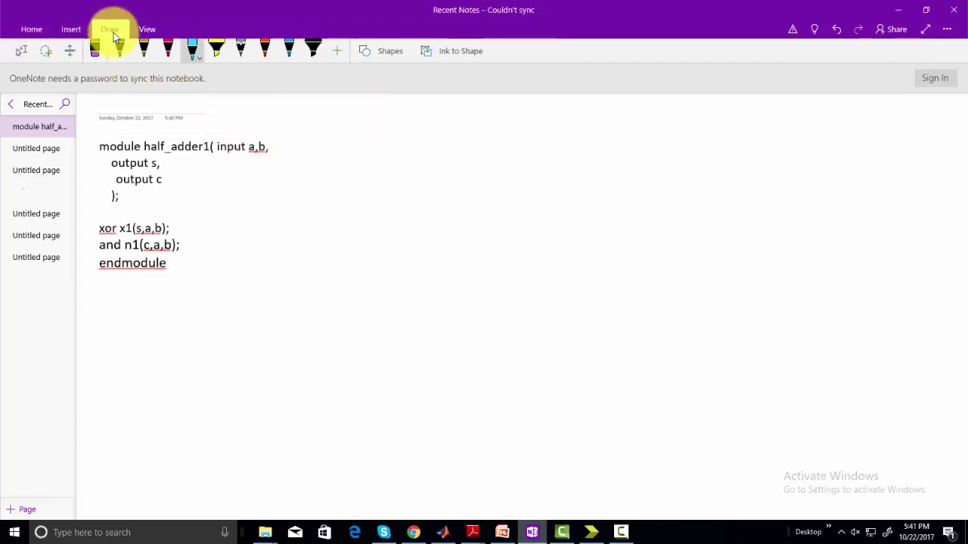
In cyan ink, tick above the a,b inputs and write an arrow labelled 'Block diagram' beside the module line.
mouse_move(248, 132)
left_mouse_down()
mouse_move(275, 121)
mouse_move(342, 154)
mouse_move(383, 139)
mouse_move(395, 147)
mouse_move(414, 131)
mouse_move(423, 144)
mouse_move(433, 139)
left_mouse_up()
left_click_drag(437, 129, 441, 149)
mouse_move(444, 128)
left_mouse_down()
mouse_move(451, 142)
mouse_move(483, 133)
left_mouse_up()
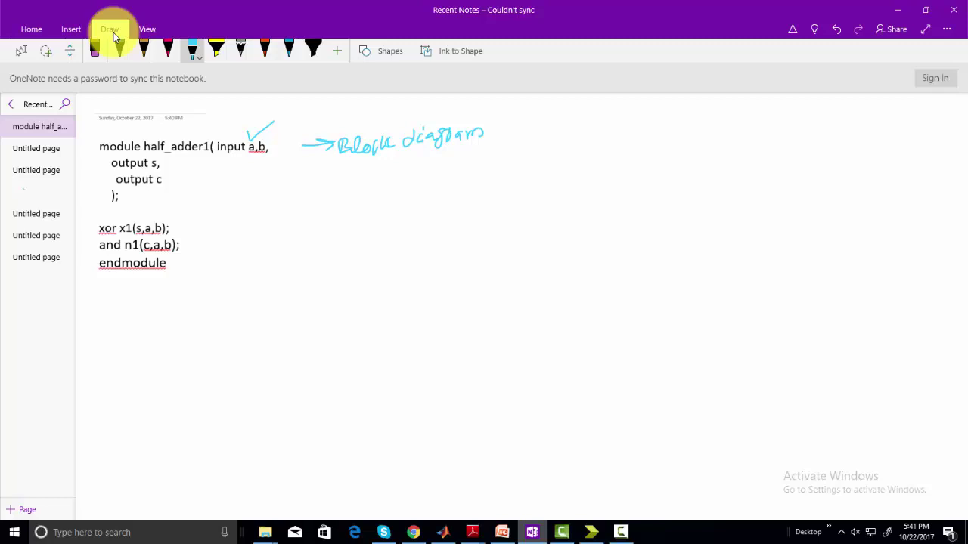
Ink a rectangular block with arrowed input lines a and b entering its left side.
left_click_drag(407, 203, 668, 182)
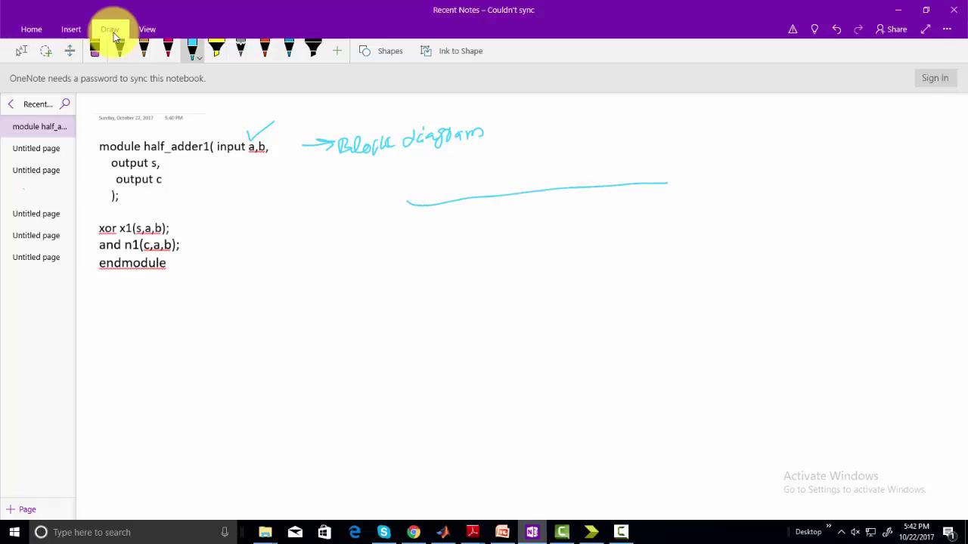
mouse_move(406, 199)
left_mouse_down()
mouse_move(415, 363)
mouse_move(718, 359)
left_mouse_up()
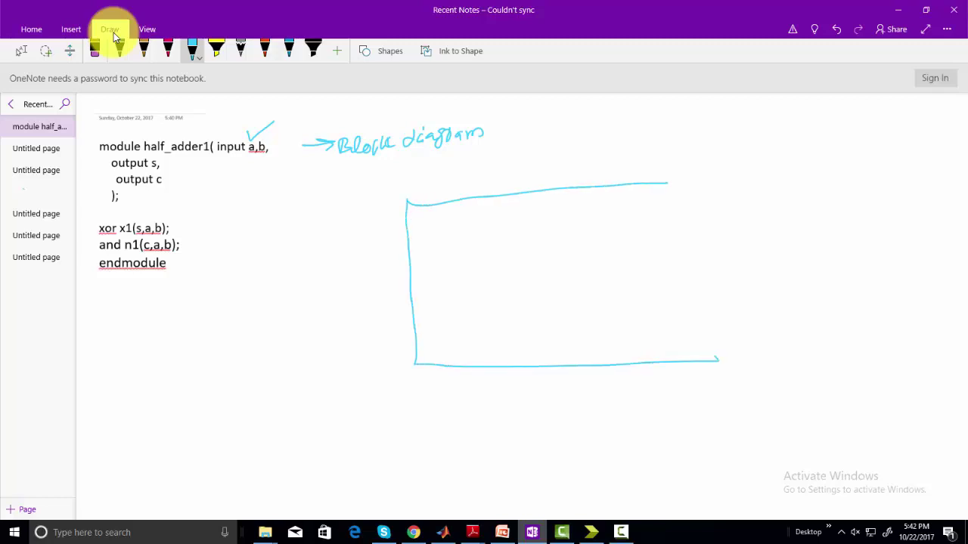
mouse_move(661, 182)
left_mouse_down()
mouse_move(723, 177)
mouse_move(729, 350)
mouse_move(710, 354)
left_mouse_up()
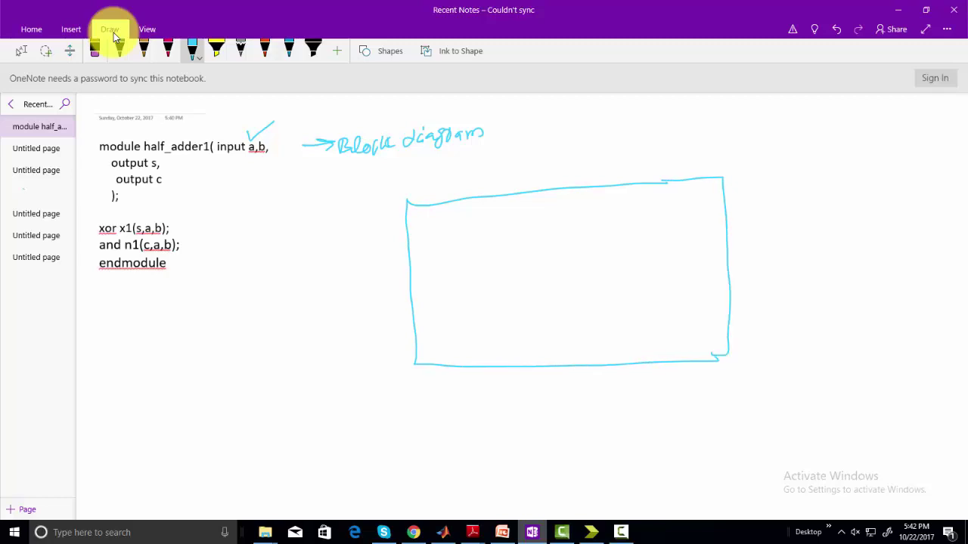
left_click_drag(371, 245, 409, 243)
mouse_move(373, 290)
left_mouse_down()
mouse_move(408, 286)
mouse_move(399, 295)
left_mouse_up()
mouse_move(402, 238)
left_mouse_down()
mouse_move(401, 252)
mouse_move(360, 260)
mouse_move(353, 295)
left_mouse_up()
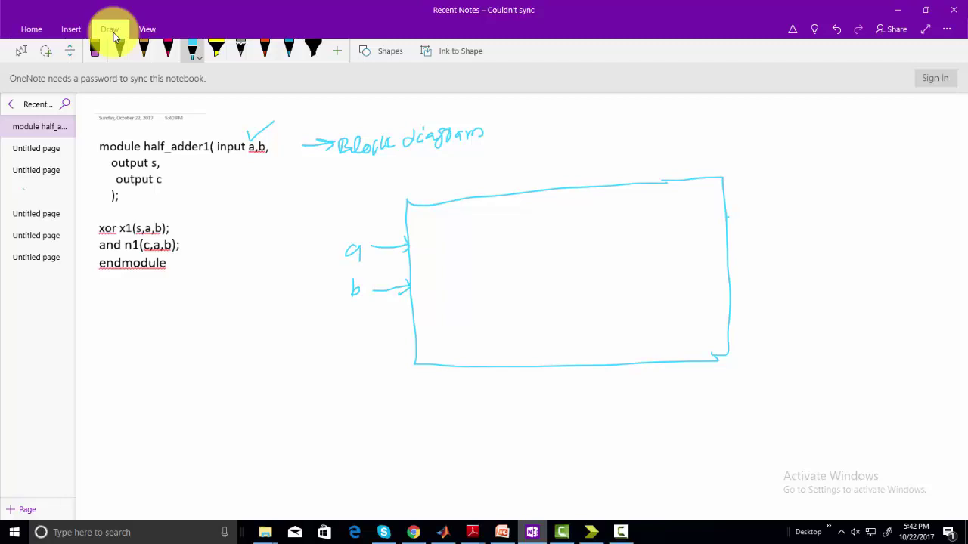
Add output arrows s and c on the right, then tick the xor line in the code.
mouse_move(726, 217)
left_mouse_down()
mouse_move(786, 212)
mouse_move(754, 203)
mouse_move(776, 220)
left_mouse_up()
mouse_move(730, 294)
left_mouse_down()
mouse_move(797, 286)
mouse_move(782, 296)
mouse_move(748, 282)
left_mouse_up()
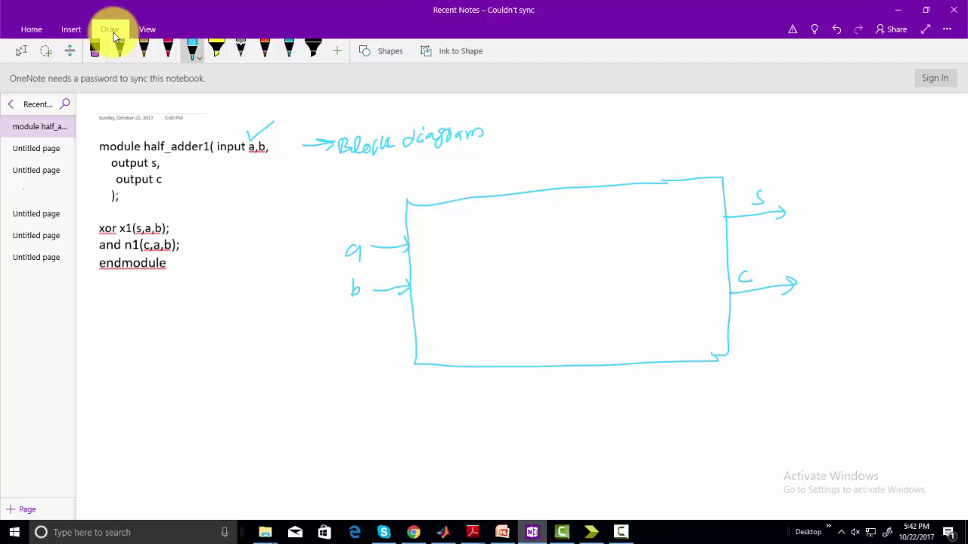
left_click_drag(108, 217, 122, 211)
Sketch an XOR gate in the box, wiring inputs a and b into it and its output to s.
mouse_move(560, 217)
left_mouse_down()
mouse_move(570, 231)
mouse_move(567, 259)
mouse_move(581, 216)
mouse_move(612, 228)
mouse_move(568, 258)
left_mouse_up()
left_click_drag(549, 219, 552, 261)
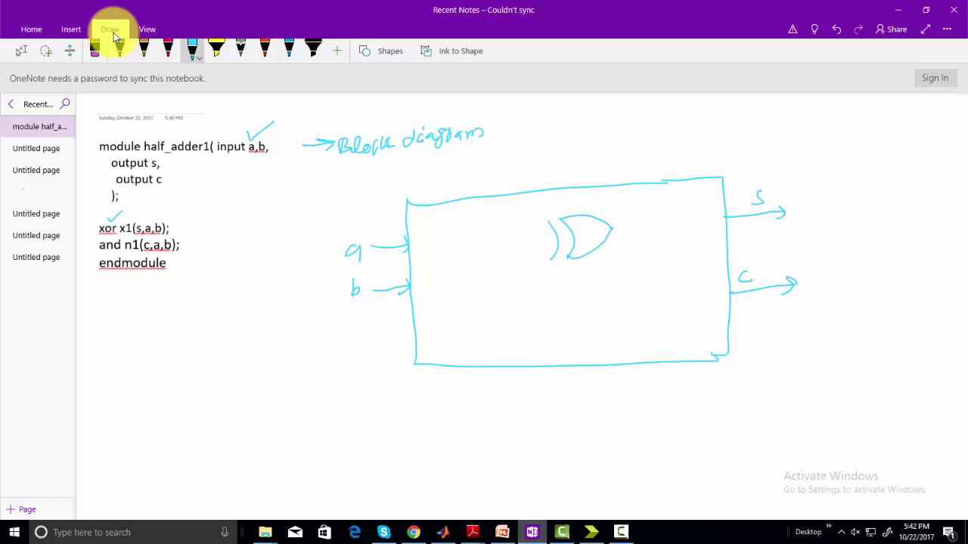
left_click_drag(409, 243, 555, 230)
mouse_move(411, 285)
left_mouse_down()
mouse_move(502, 274)
mouse_move(508, 248)
mouse_move(558, 248)
left_mouse_up()
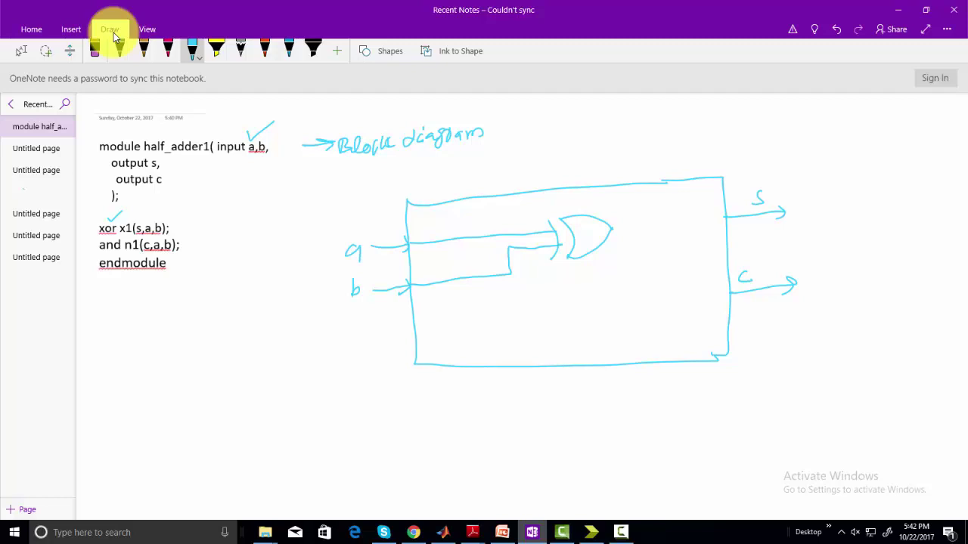
left_click_drag(611, 227, 722, 220)
Draw an AND gate shape below the XOR gate.
mouse_move(564, 295)
left_mouse_down()
mouse_move(559, 333)
mouse_move(608, 294)
left_mouse_up()
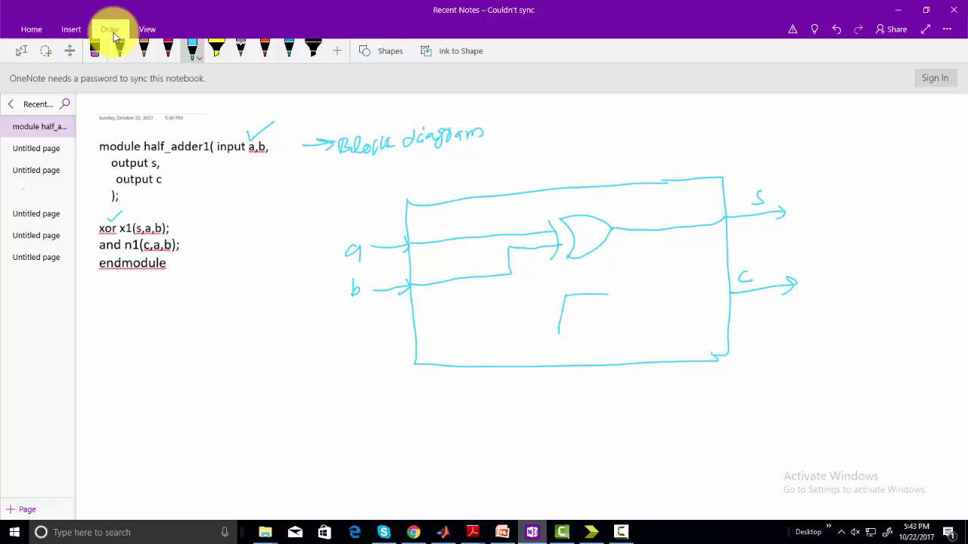
left_click_drag(560, 334, 606, 335)
mouse_move(608, 294)
left_mouse_down()
mouse_move(618, 317)
mouse_move(605, 335)
left_mouse_up()
Wire a and b into the AND gate and on to c, and label the box 'Block diagram' with an arrow.
mouse_move(529, 233)
left_mouse_down()
mouse_move(526, 299)
mouse_move(558, 301)
left_mouse_up()
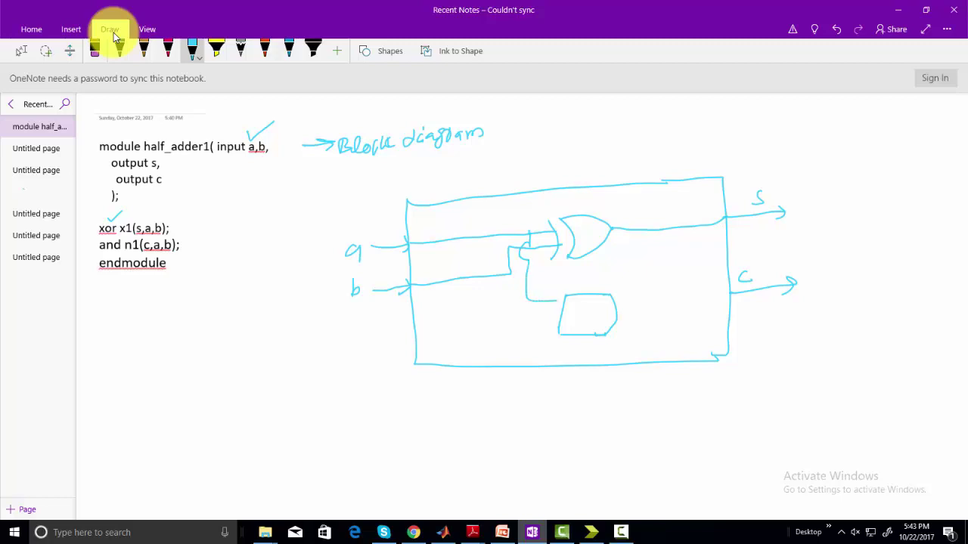
mouse_move(469, 277)
left_mouse_down()
mouse_move(495, 318)
mouse_move(558, 318)
mouse_move(690, 308)
mouse_move(694, 295)
mouse_move(727, 294)
left_mouse_up()
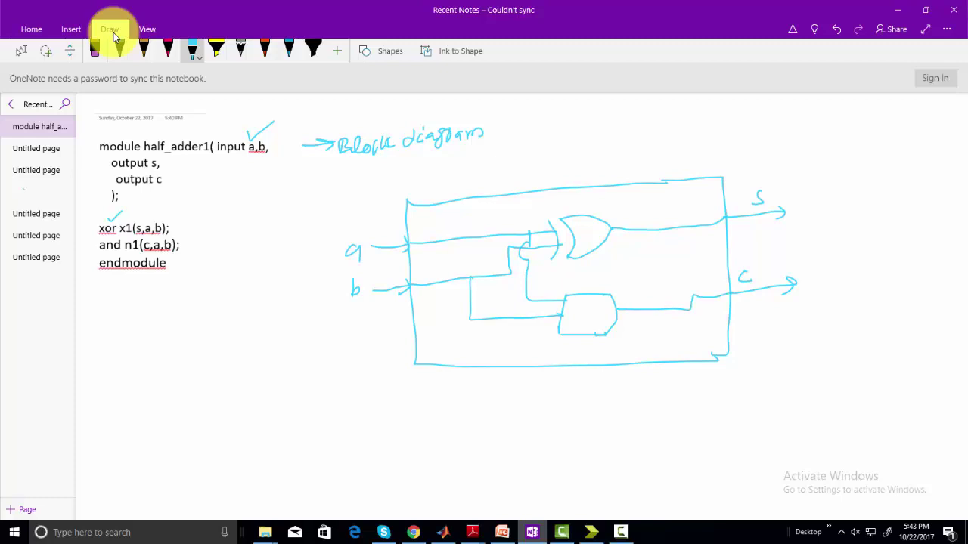
left_click_drag(546, 198, 583, 156)
left_click_drag(570, 158, 641, 154)
mouse_move(648, 142)
left_mouse_down()
mouse_move(675, 137)
mouse_move(709, 139)
mouse_move(698, 160)
left_mouse_up()
left_click_drag(713, 146, 749, 140)
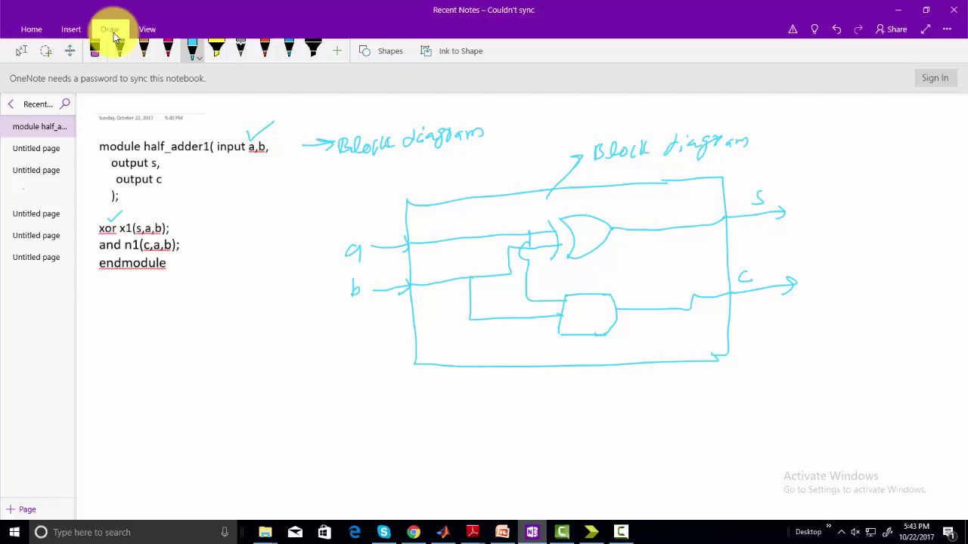
Draw a double-headed arrow beside the code and a box below it labelled 'subtract'.
mouse_move(200, 184)
left_mouse_down()
mouse_move(260, 190)
mouse_move(219, 201)
mouse_move(294, 200)
mouse_move(282, 213)
left_mouse_up()
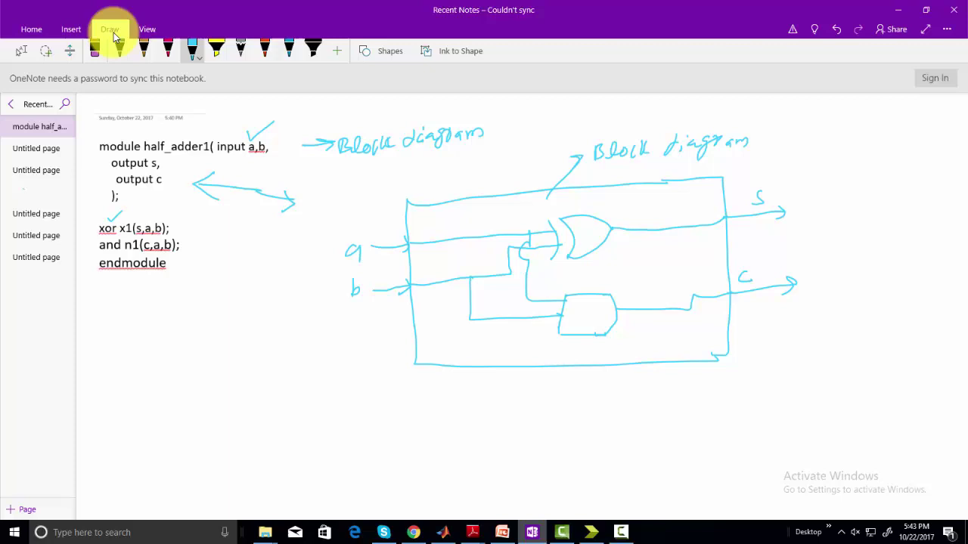
left_click_drag(181, 318, 246, 290)
mouse_move(183, 319)
left_mouse_down()
mouse_move(199, 365)
mouse_move(275, 336)
left_mouse_up()
mouse_move(243, 289)
left_mouse_down()
mouse_move(291, 310)
mouse_move(260, 328)
mouse_move(204, 336)
mouse_move(225, 328)
left_mouse_up()
mouse_move(222, 315)
left_mouse_down()
mouse_move(233, 325)
mouse_move(273, 295)
left_mouse_up()
Ink a second box beneath the first and label it 'multiplier'.
mouse_move(203, 392)
left_mouse_down()
mouse_move(292, 364)
mouse_move(217, 418)
mouse_move(308, 412)
left_mouse_up()
mouse_move(290, 363)
left_mouse_down()
mouse_move(322, 355)
mouse_move(345, 402)
mouse_move(298, 416)
left_mouse_up()
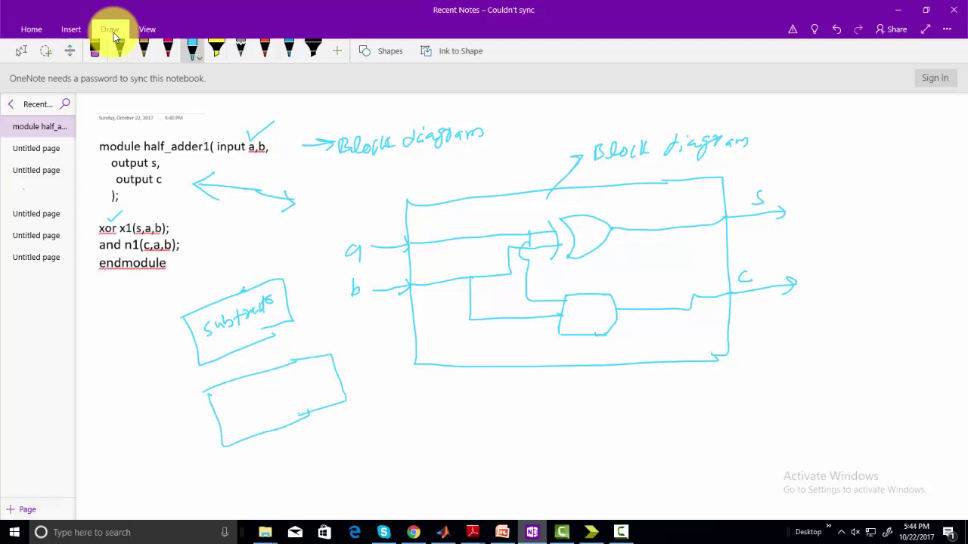
mouse_move(227, 419)
left_mouse_down()
mouse_move(243, 399)
mouse_move(259, 409)
mouse_move(266, 387)
left_mouse_up()
mouse_move(273, 400)
left_mouse_down()
mouse_move(277, 386)
mouse_move(285, 393)
left_mouse_up()
left_click_drag(284, 399, 293, 388)
mouse_move(295, 401)
left_mouse_down()
mouse_move(301, 378)
mouse_move(328, 377)
left_mouse_up()
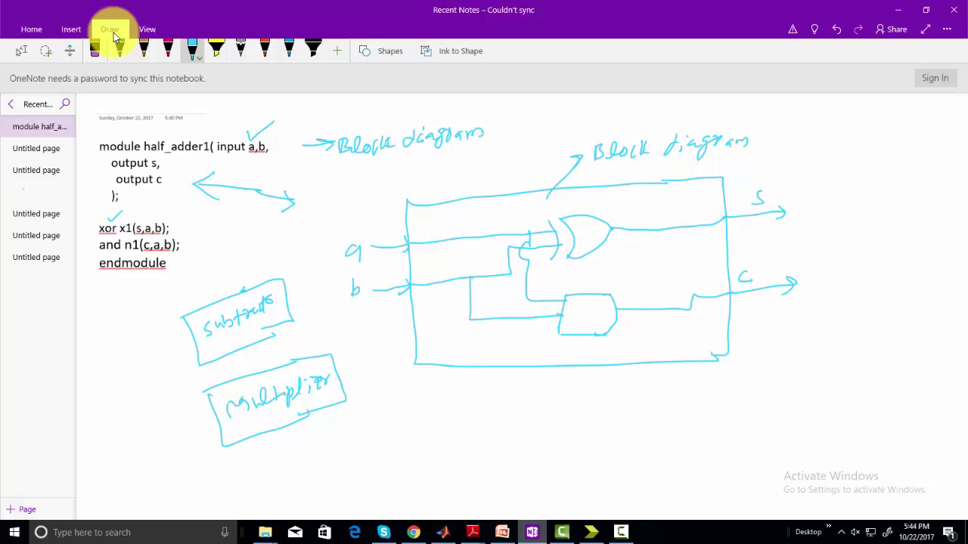